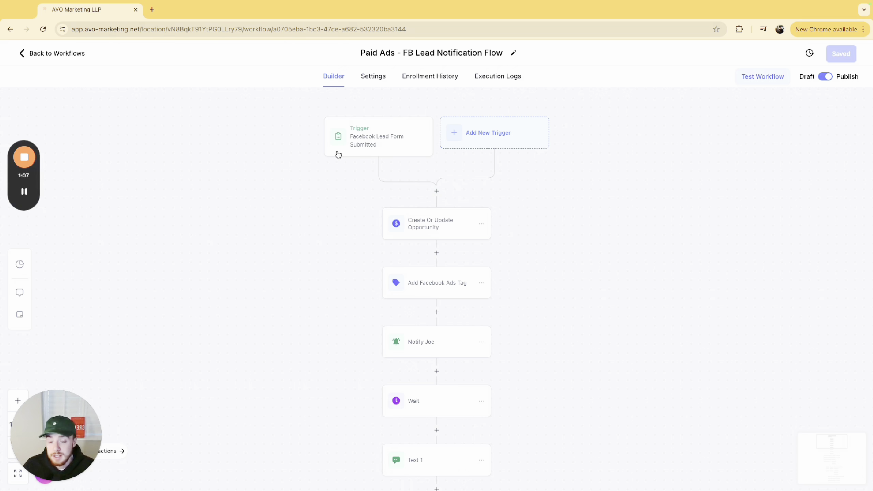
- Review the settings of the Facebook Lead Form Submitted trigger and the Create Or Update Opportunity action without changing them
left_click(350, 148)
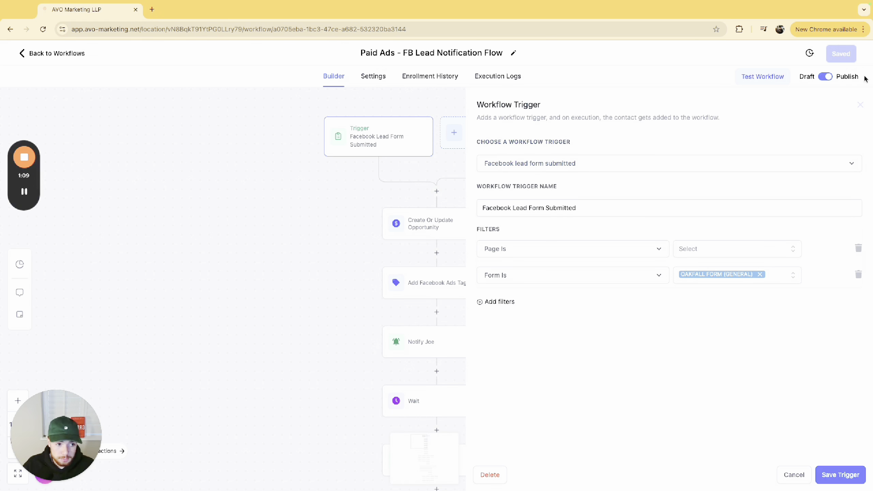
left_click(787, 477)
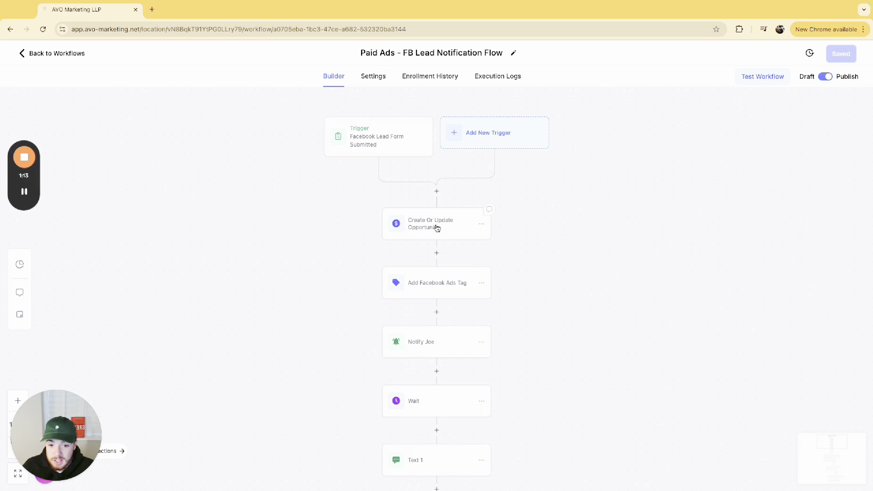
left_click(437, 228)
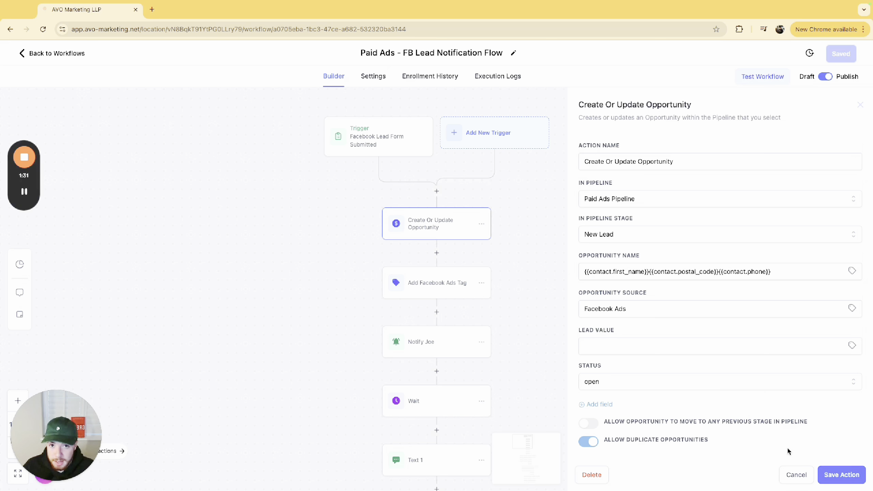
left_click(795, 474)
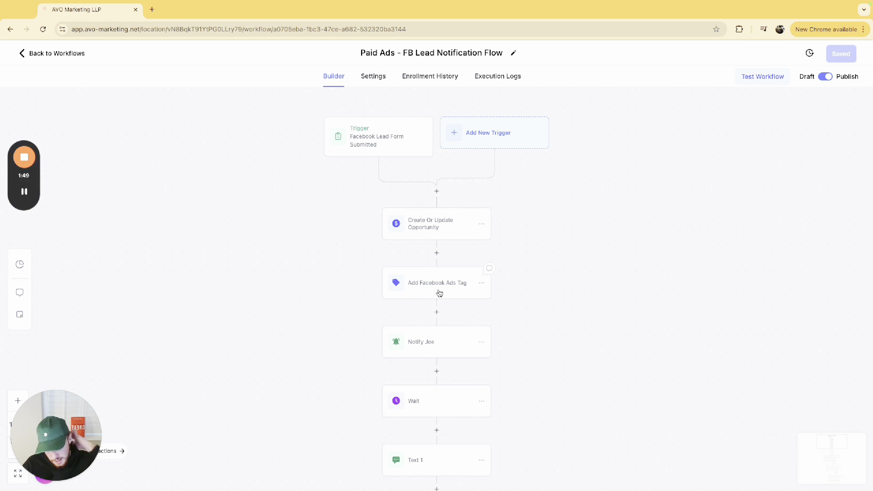
- Review the internal notification's SMS settings and message, plus the settings of the Wait action that follows it
left_click(435, 347)
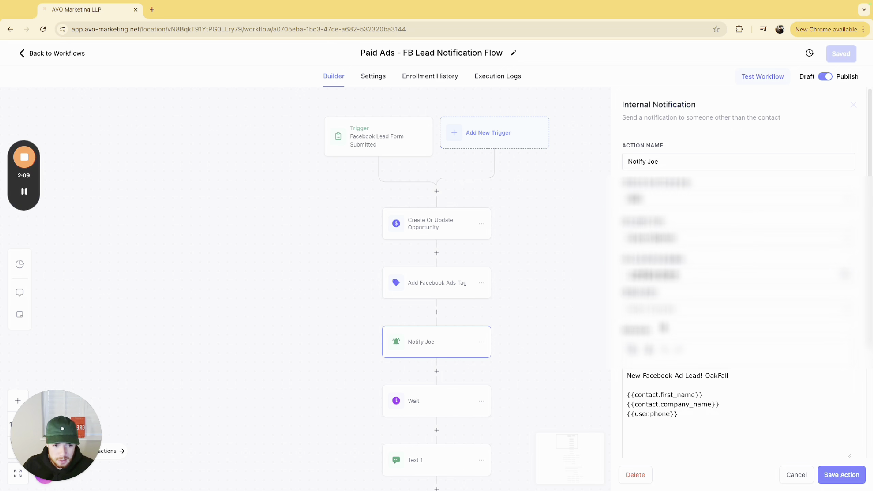
scroll(739, 275, "down", 1)
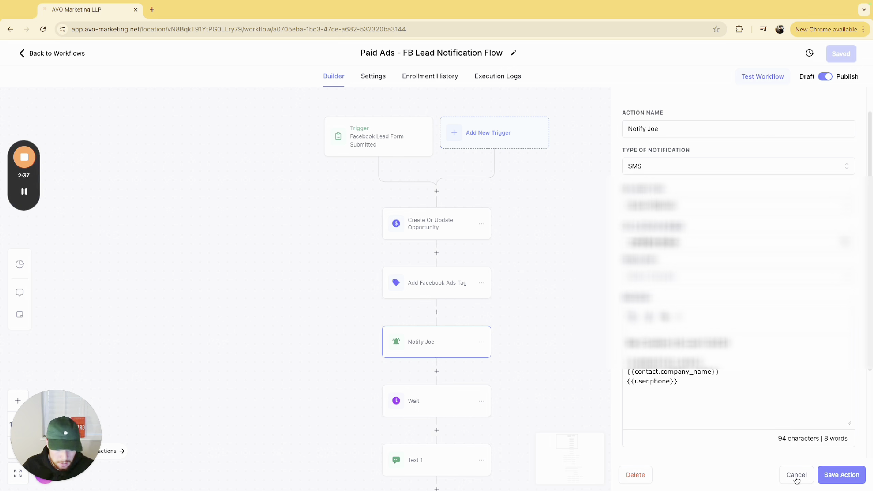
left_click(796, 476)
scroll(431, 354, "down", 2)
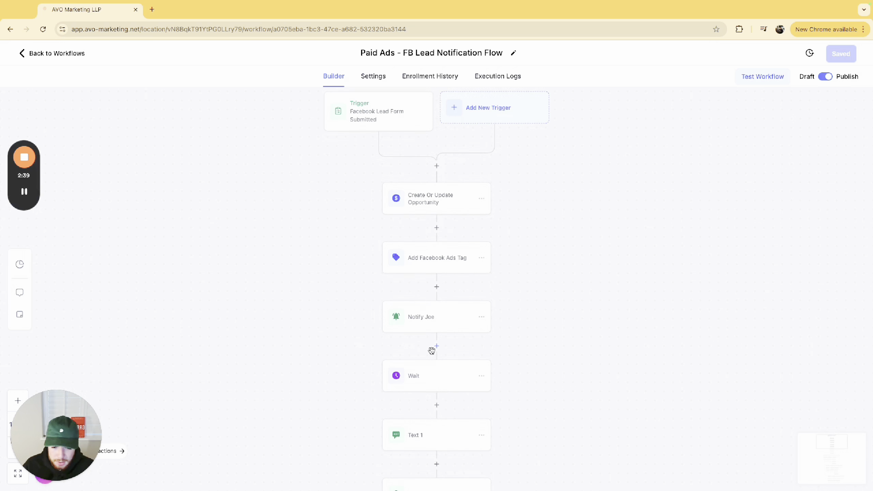
left_click(444, 333)
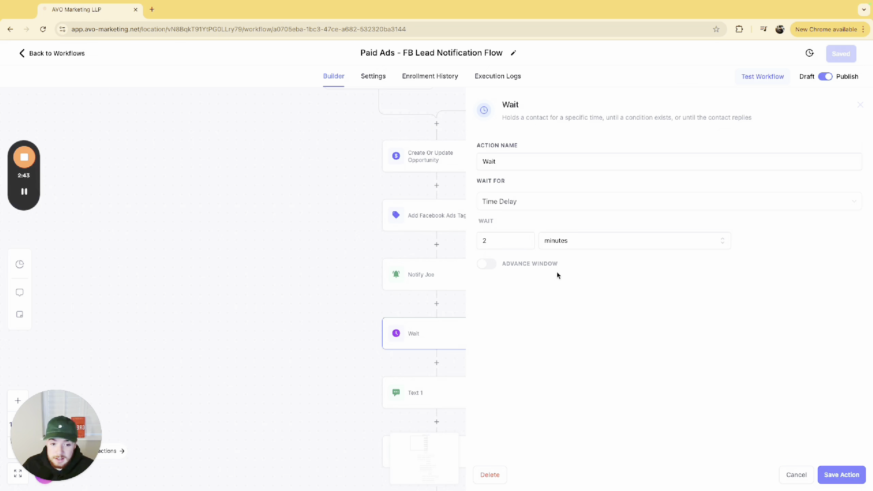
left_click(792, 476)
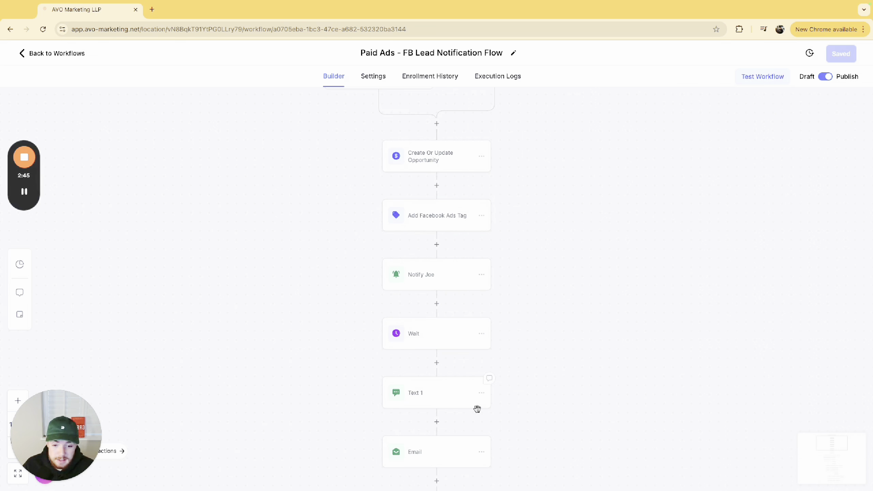
- Set the time delay of the Wait action before Text 1 to 7 minutes, then save the action and the workflow
left_click(447, 335)
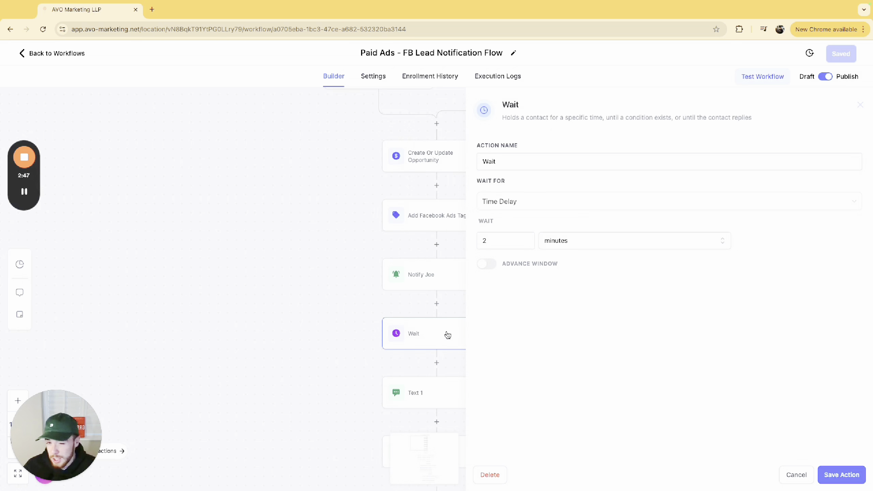
left_click(526, 239)
left_click(526, 238)
left_click(526, 239)
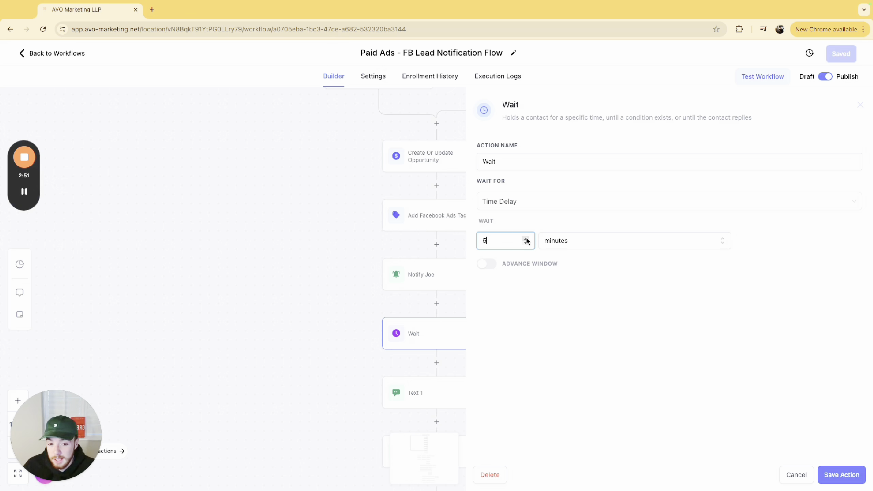
left_click(526, 239)
left_click(526, 239)
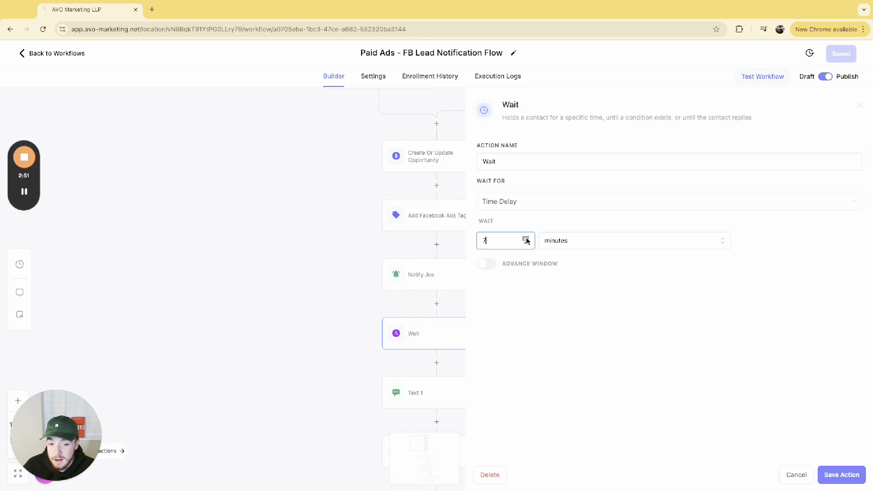
left_click(848, 476)
left_click(843, 60)
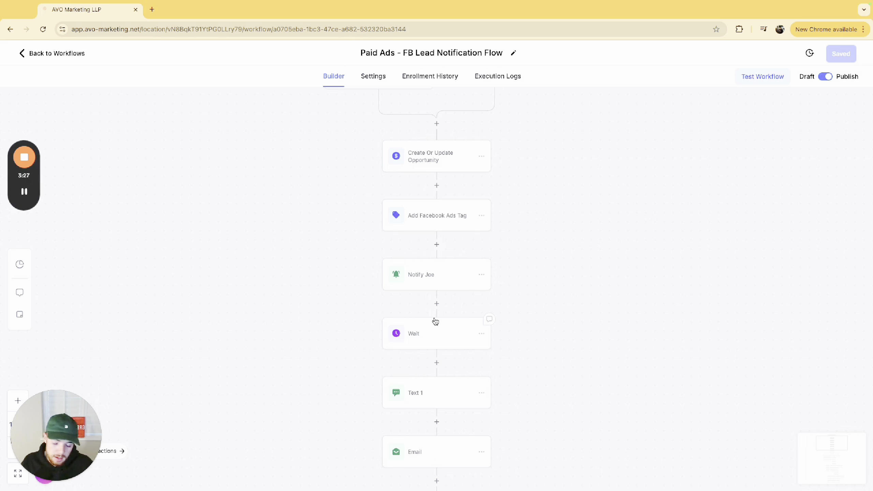
- Review the Text 1 SMS message and the sender and subject settings of the Email action below it
scroll(433, 322, "down", 1)
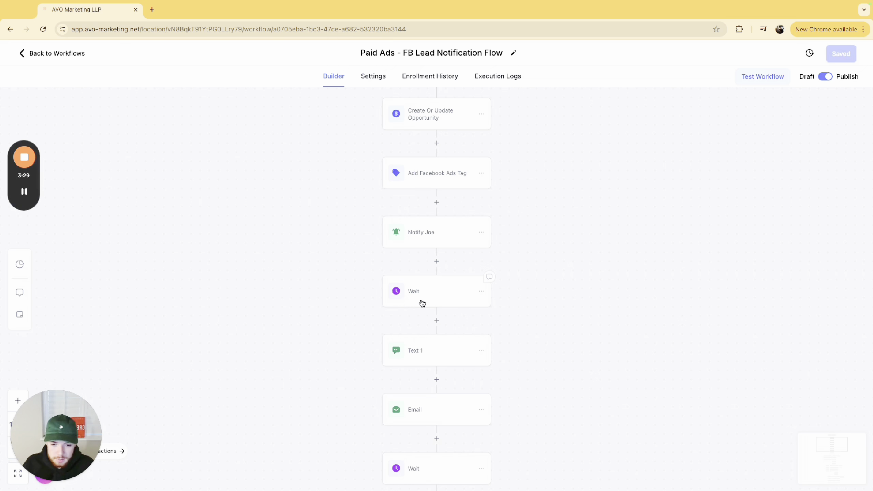
left_click(437, 351)
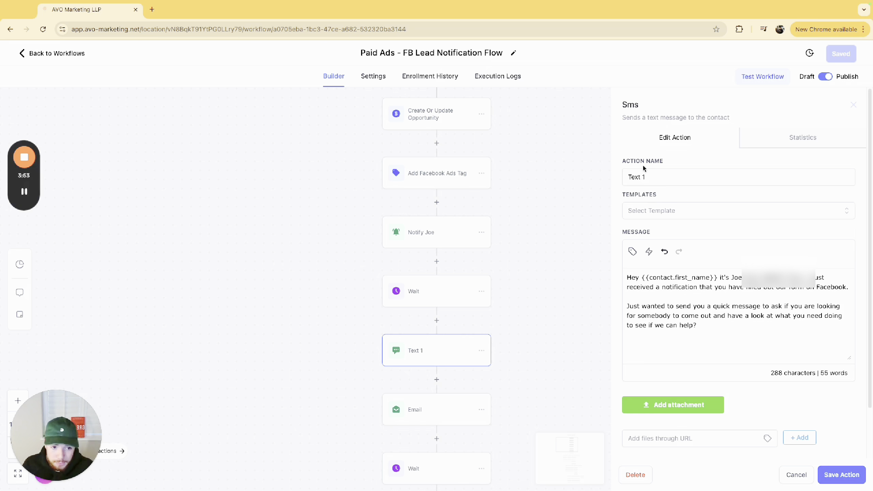
left_click(796, 475)
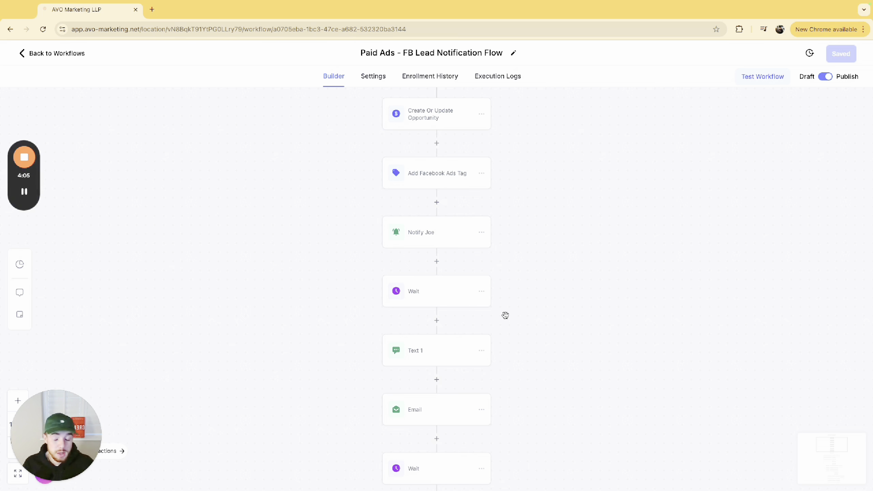
scroll(468, 366, "down", 1)
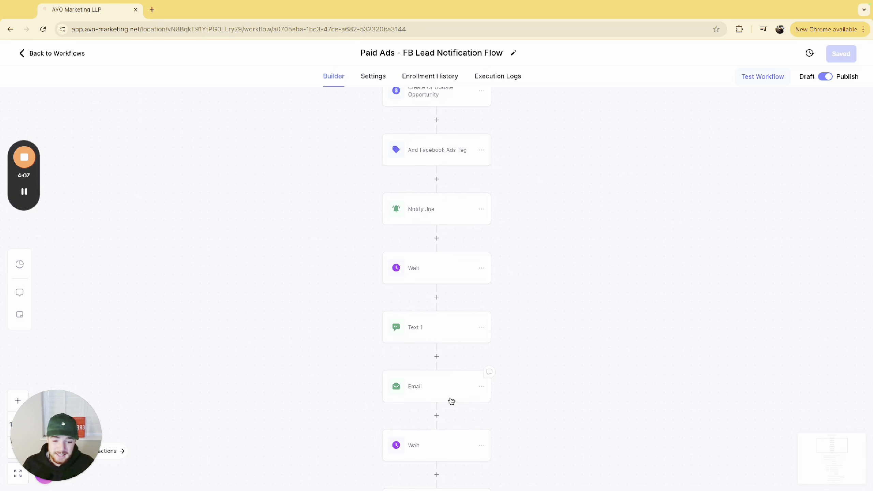
left_click(433, 399)
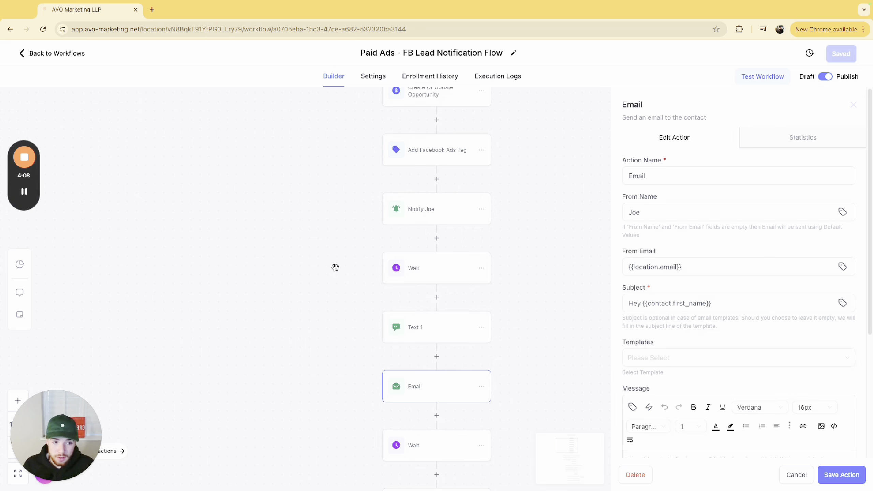
left_click(852, 105)
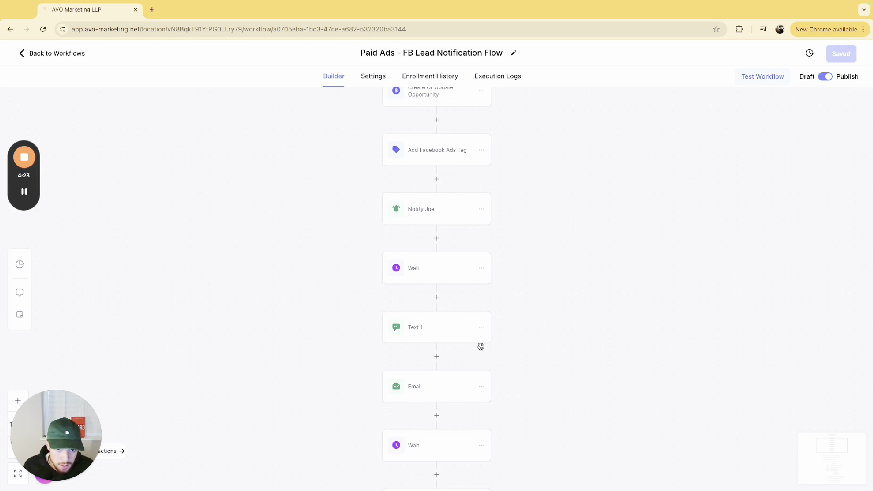
- Review the contact reply and timeout settings of the Wait action above the What has happened condition
scroll(480, 346, "down", 2)
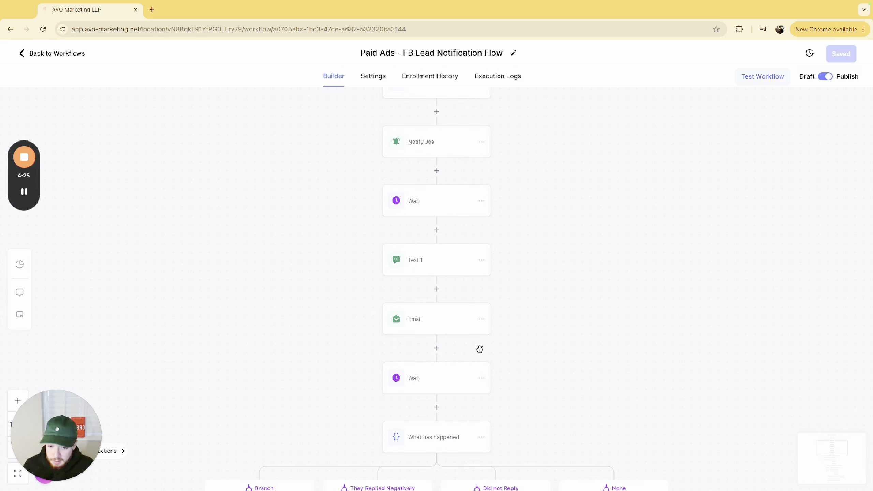
scroll(479, 349, "down", 3)
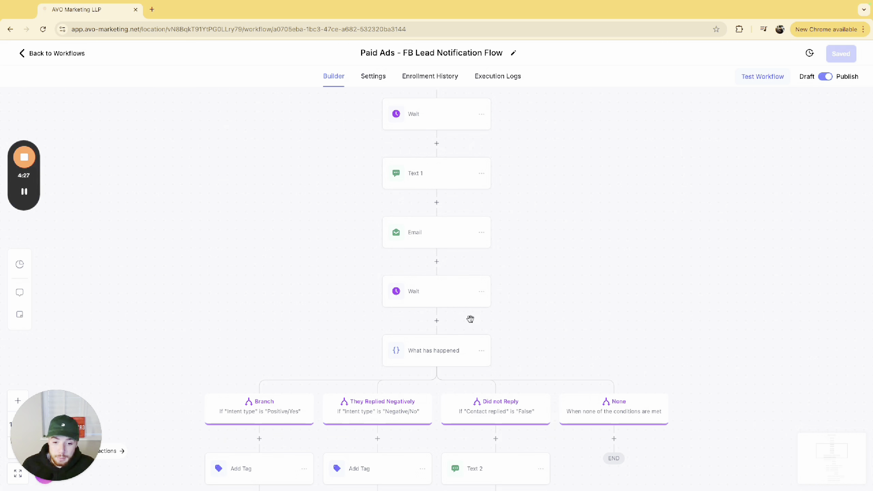
scroll(414, 298, "down", 1)
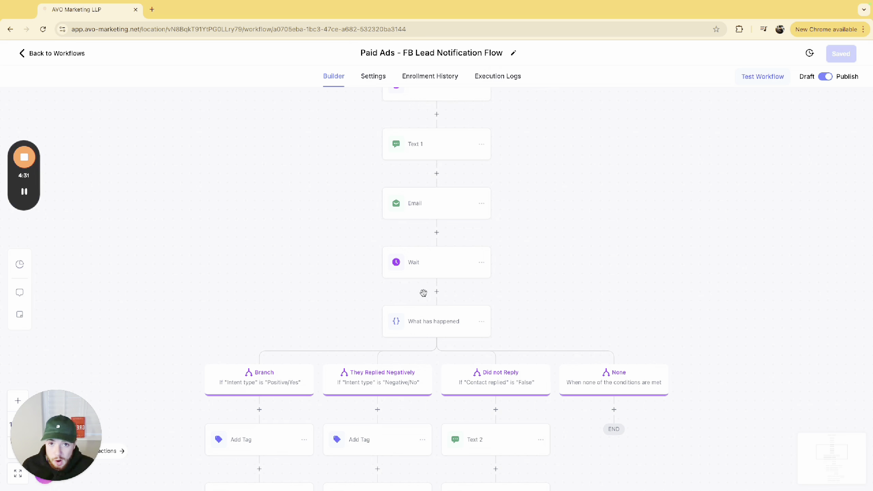
left_click(437, 273)
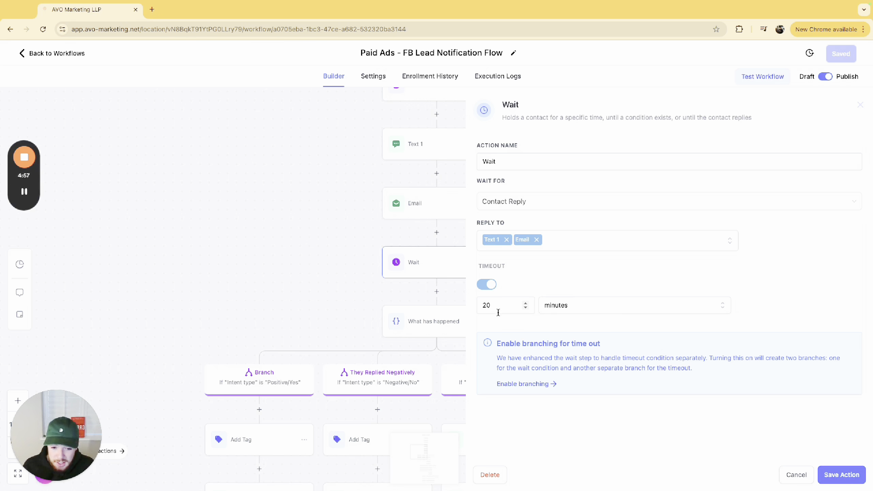
left_click(797, 480)
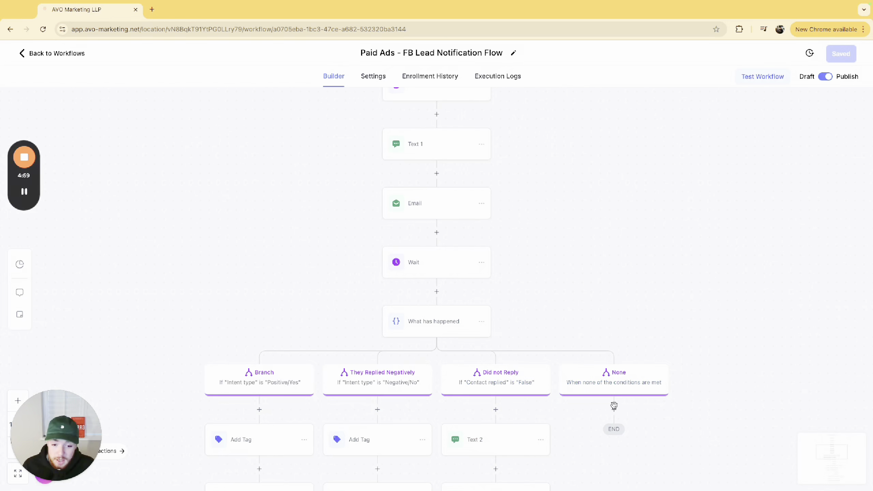
- Examine the reply branches under the What has happened condition and the actions each one leads to
scroll(610, 404, "down", 2)
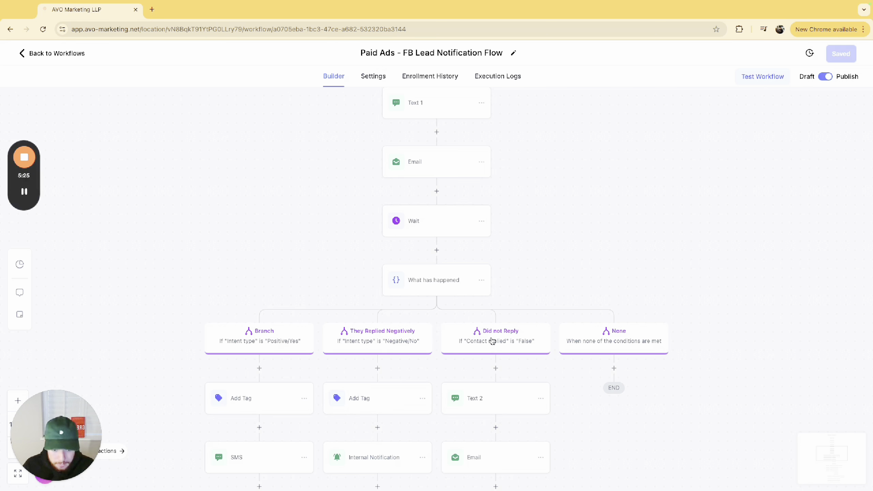
scroll(491, 341, "down", 3)
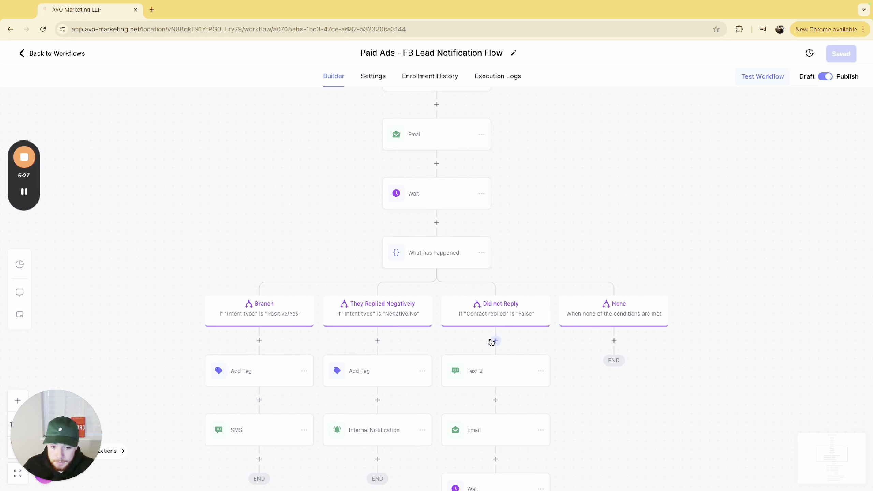
scroll(480, 178, "up", 3)
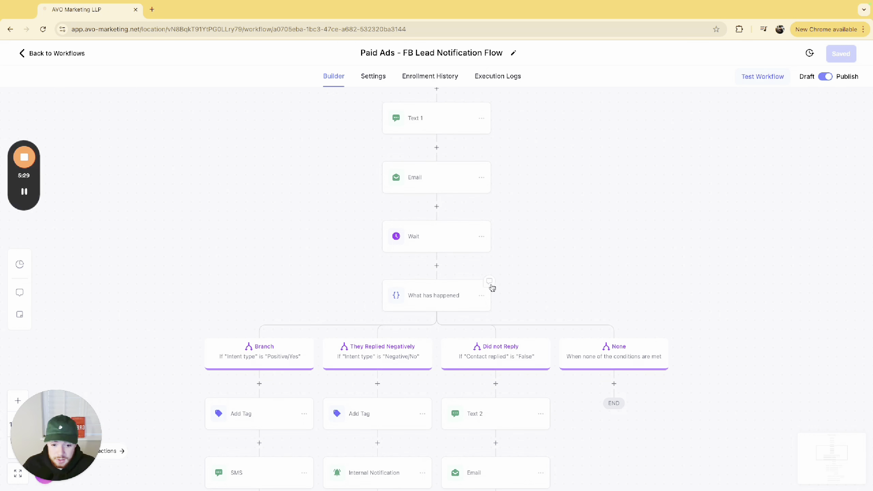
scroll(491, 286, "down", 3)
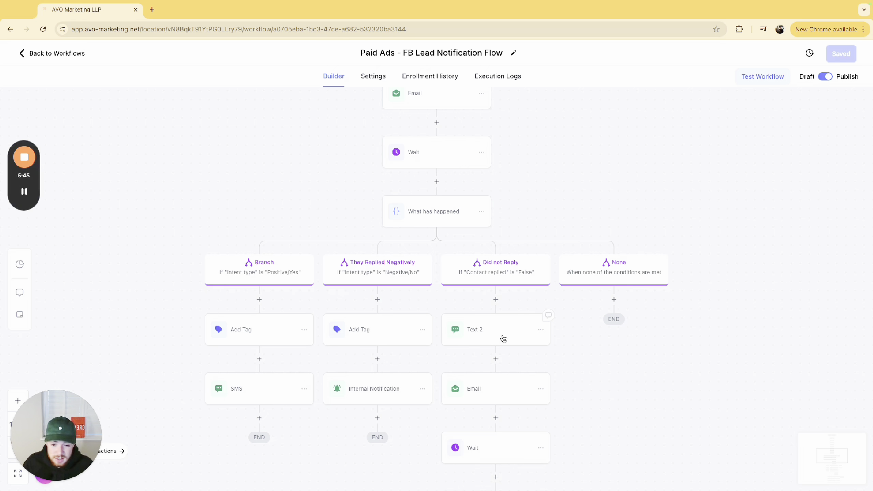
scroll(493, 401, "down", 1)
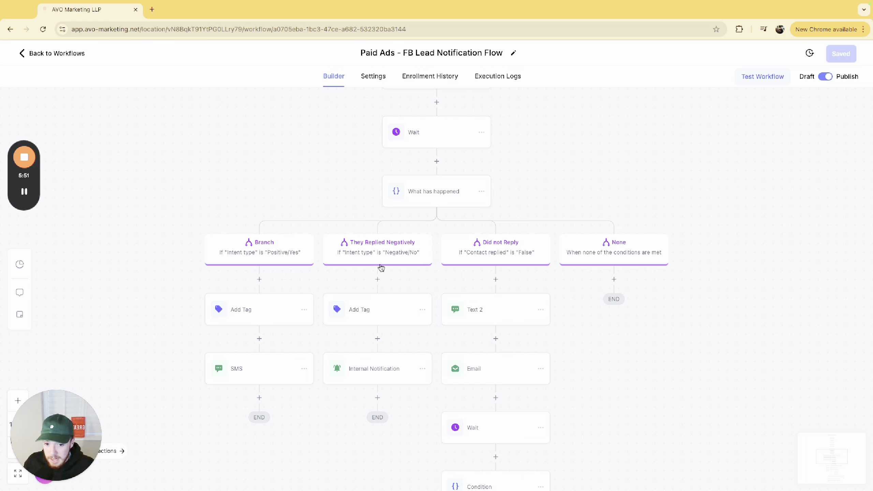
scroll(382, 268, "up", 3)
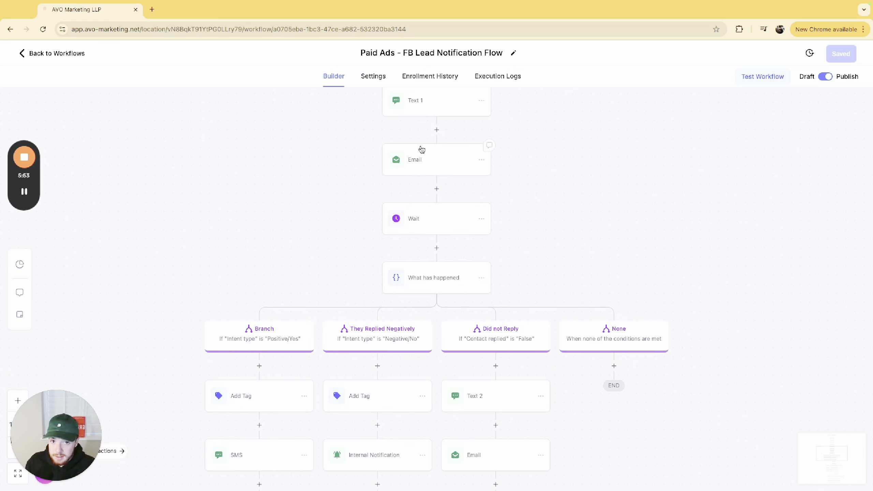
- Review the SMS message sent in the Positive/Yes branch of the What has happened condition
scroll(432, 203, "down", 4)
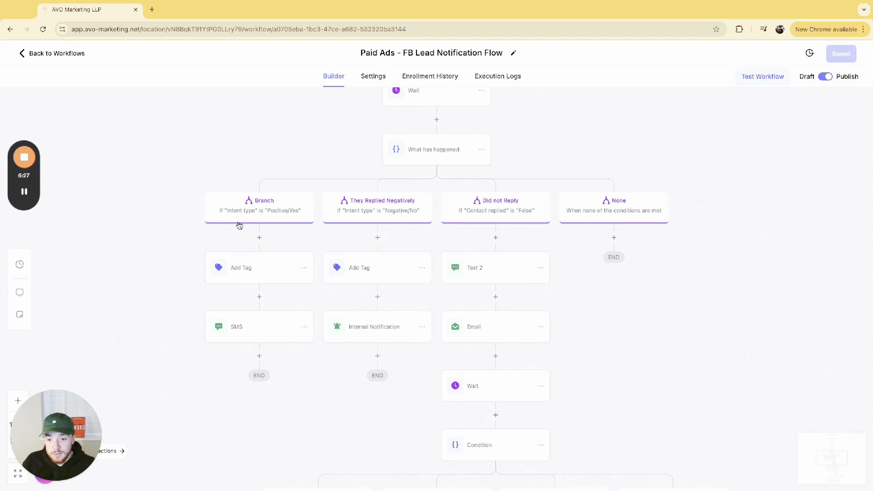
left_click(258, 325)
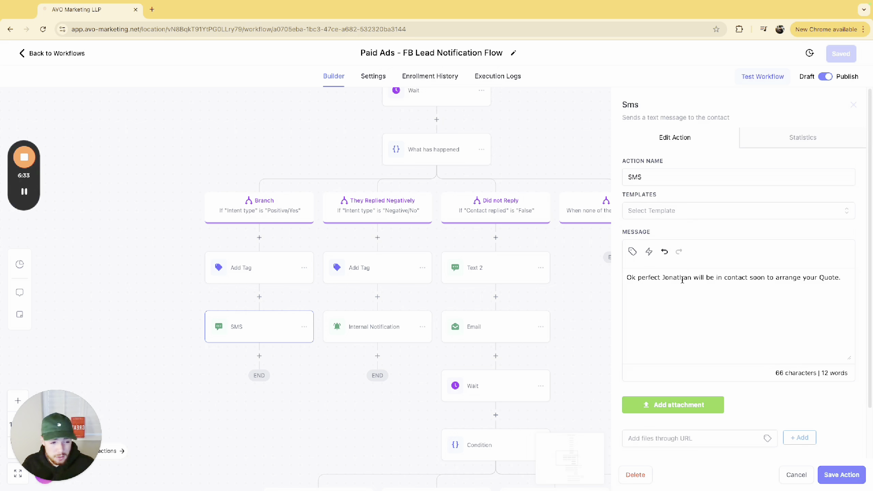
left_click(851, 106)
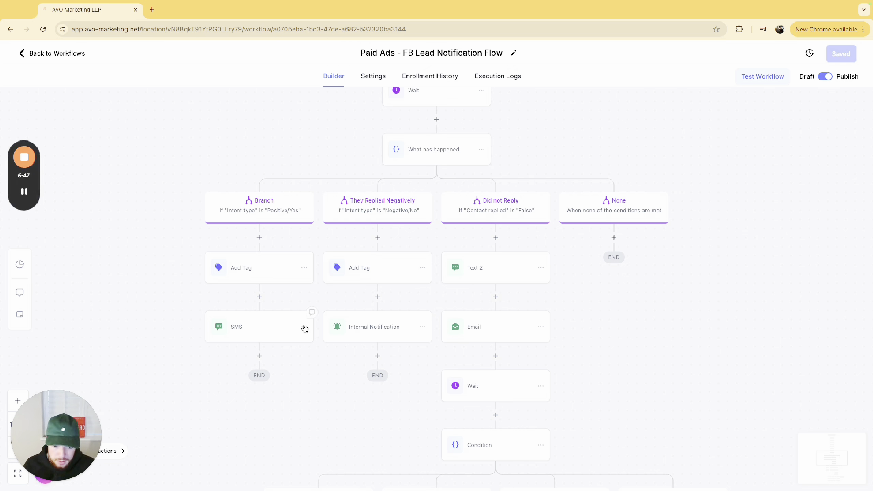
- Look over the second condition's branches further down the flow, then return to the What has happened branches
scroll(373, 312, "down", 2)
scroll(373, 311, "down", 5)
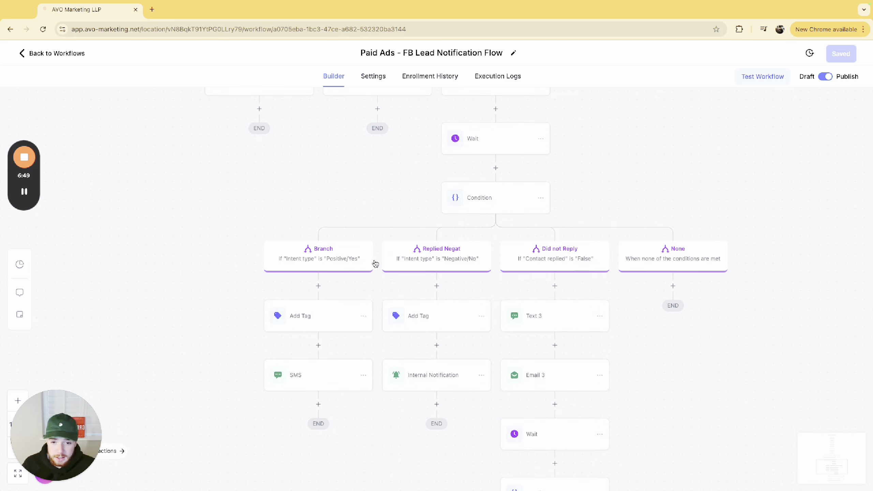
scroll(344, 300, "up", 4)
scroll(344, 300, "up", 4)
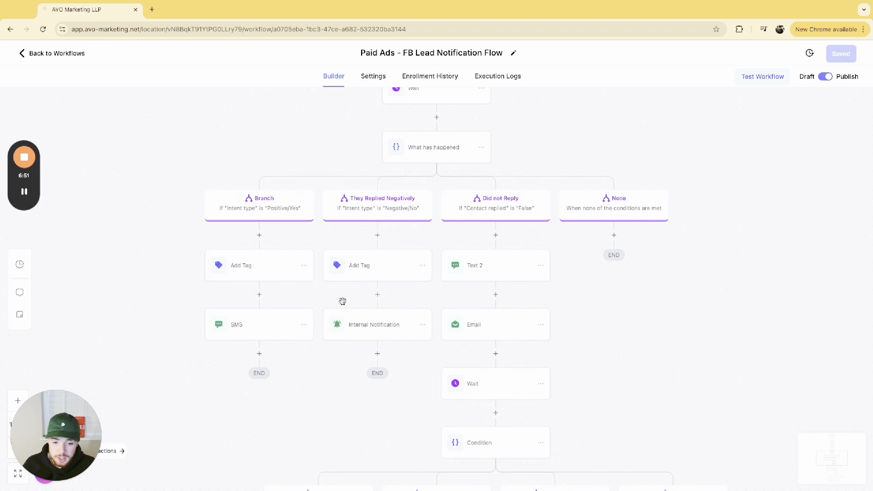
- Follow the Did not Reply path through the second and third conditions to the final branch actions, then return to What has happened
scroll(392, 318, "down", 4)
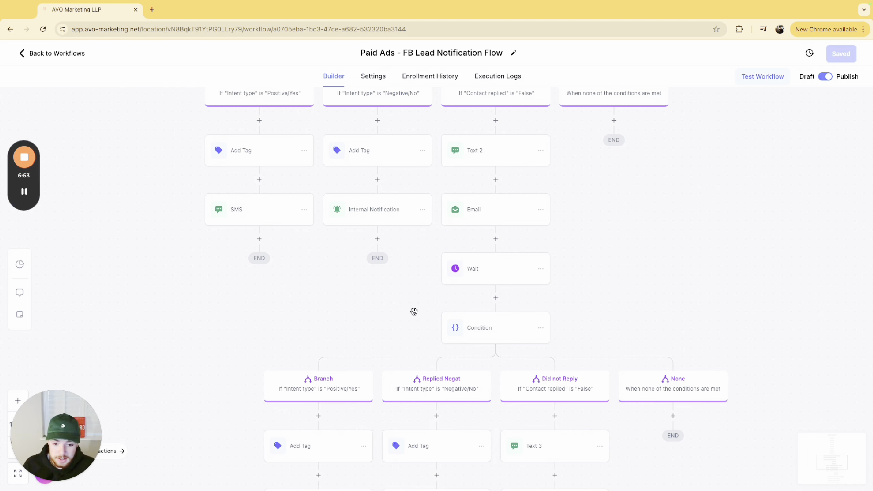
scroll(416, 311, "down", 3)
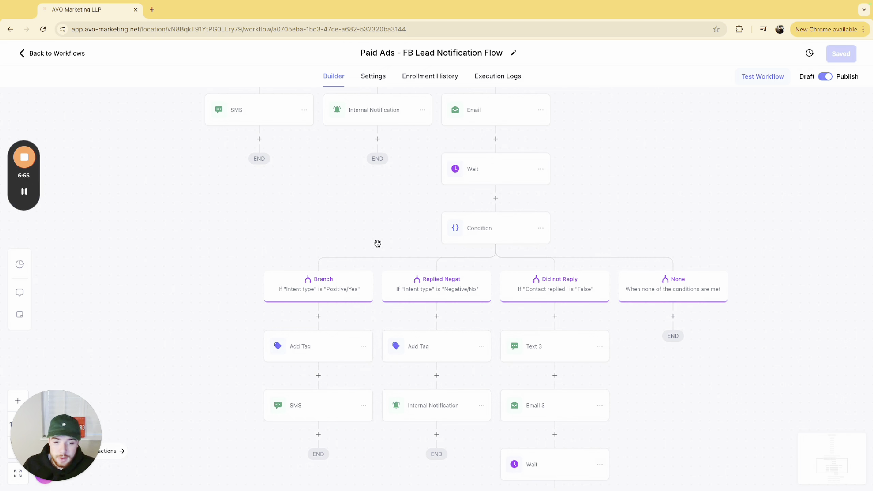
scroll(491, 335, "down", 2)
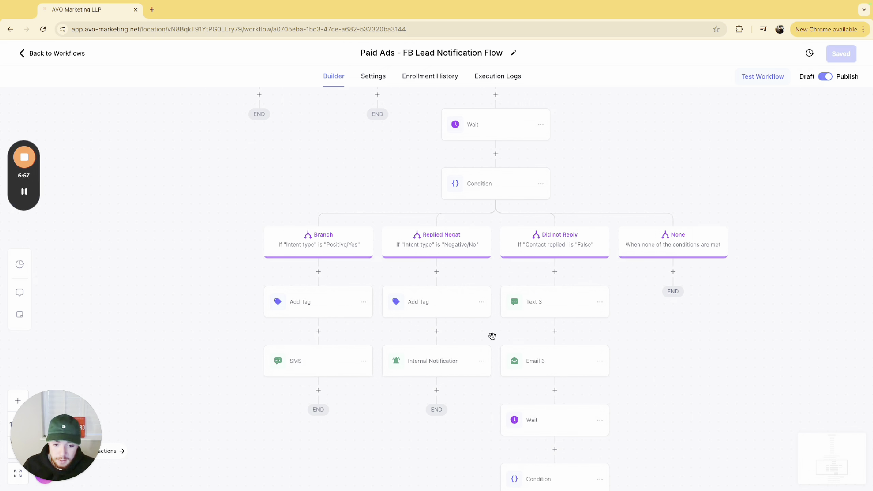
scroll(557, 355, "down", 6)
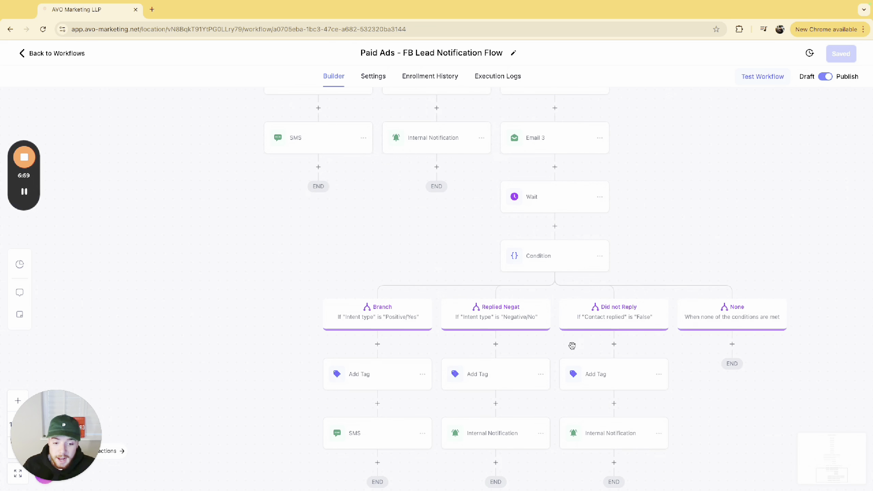
scroll(605, 293, "down", 3)
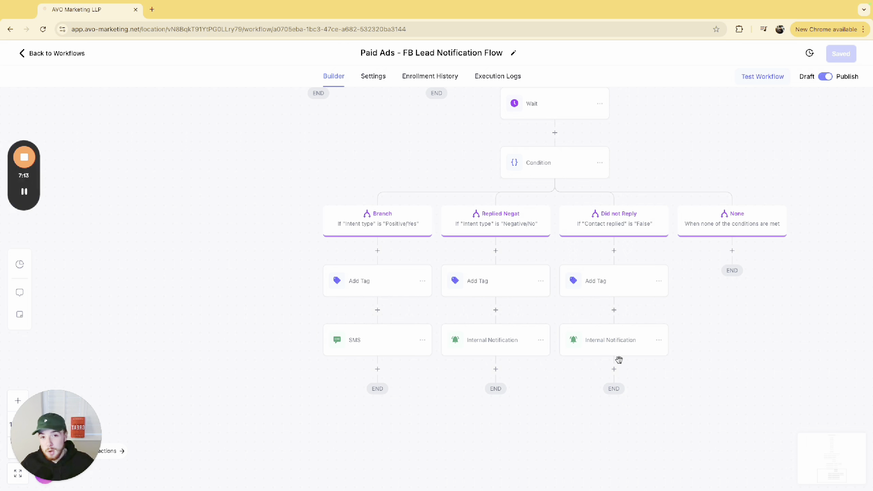
scroll(619, 359, "up", 10)
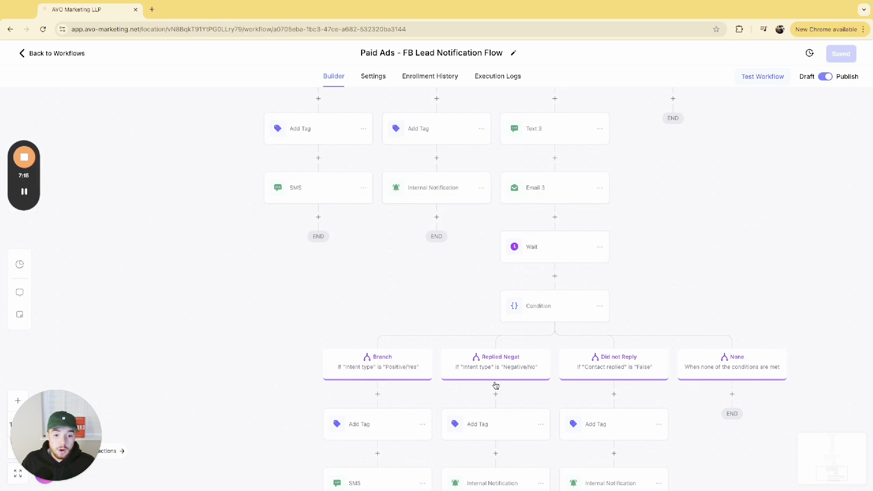
scroll(466, 416, "up", 6)
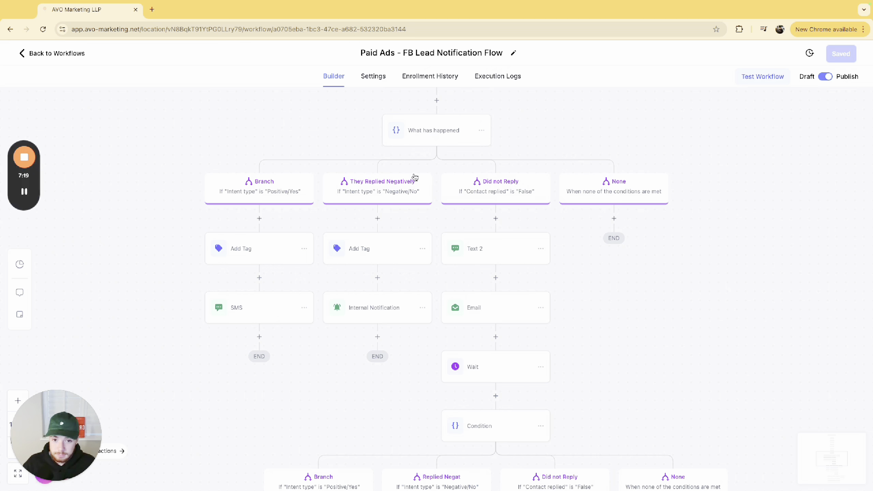
- Review the intent type and contact replied criteria of each branch in the What has happened condition, leaving the settings as they are
scroll(439, 158, "up", 1)
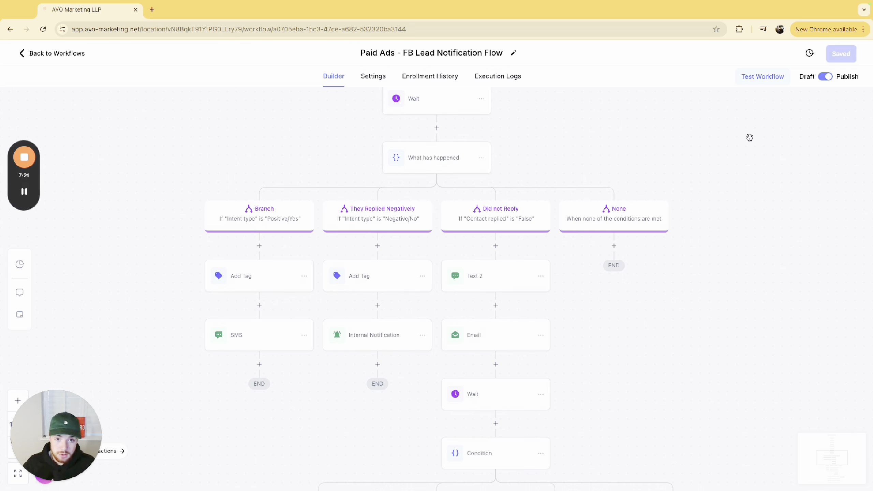
left_click(451, 163)
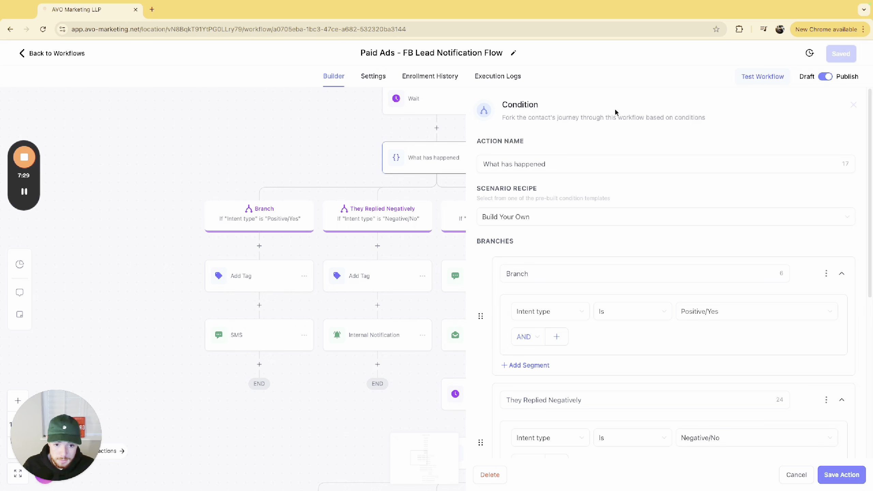
scroll(615, 200, "down", 3)
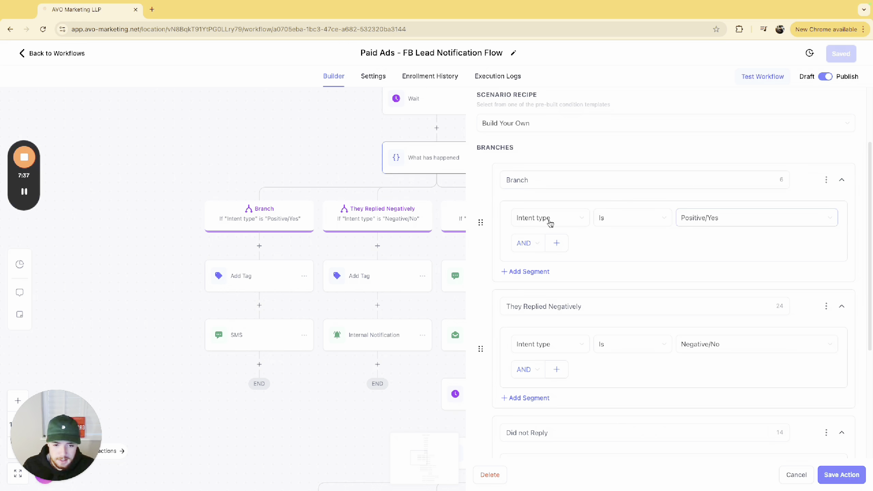
scroll(535, 327, "down", 2)
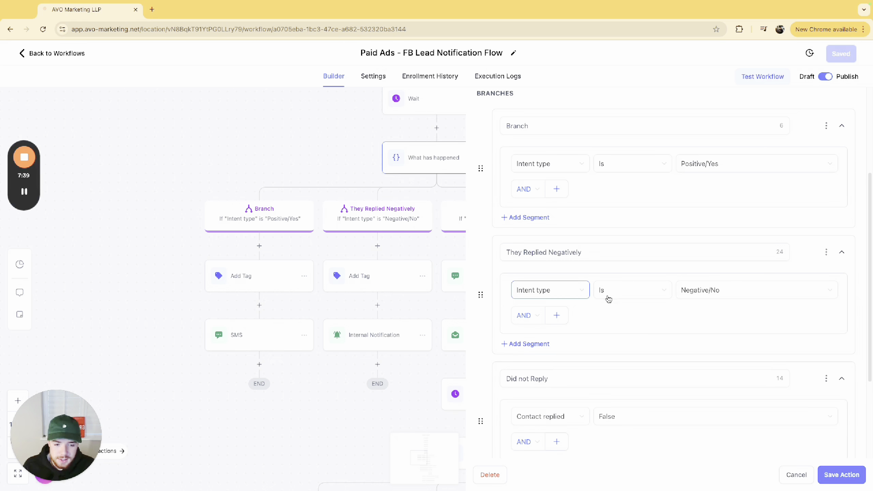
scroll(537, 350, "down", 3)
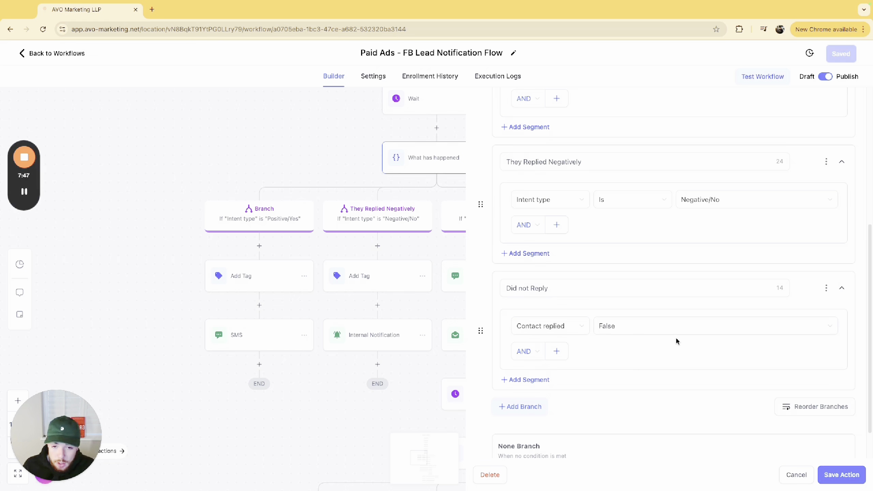
left_click(791, 476)
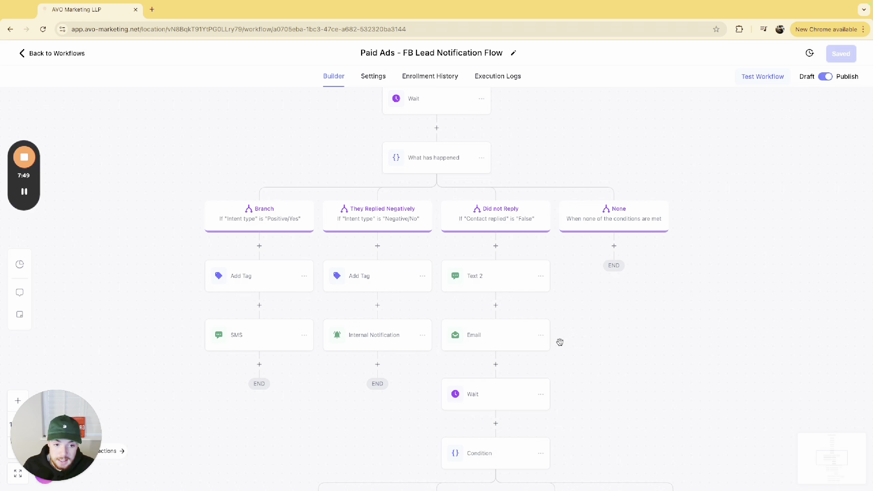
- Examine the follow-up text, email and wait actions in the Did not Reply branches of the first two conditions
scroll(619, 344, "down", 1)
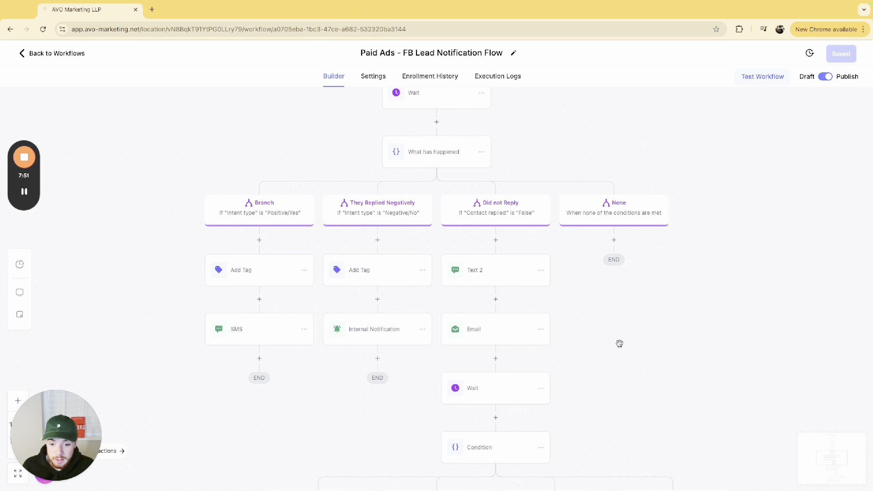
scroll(619, 343, "down", 5)
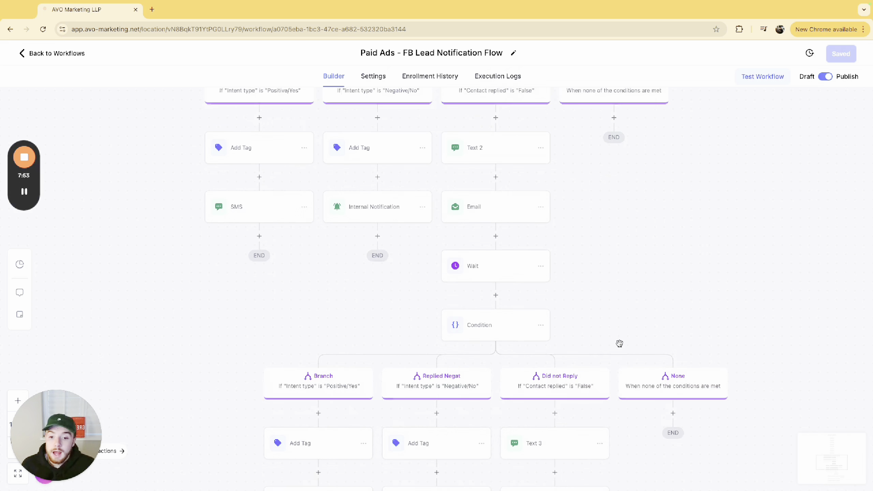
scroll(619, 343, "down", 2)
scroll(619, 344, "up", 3)
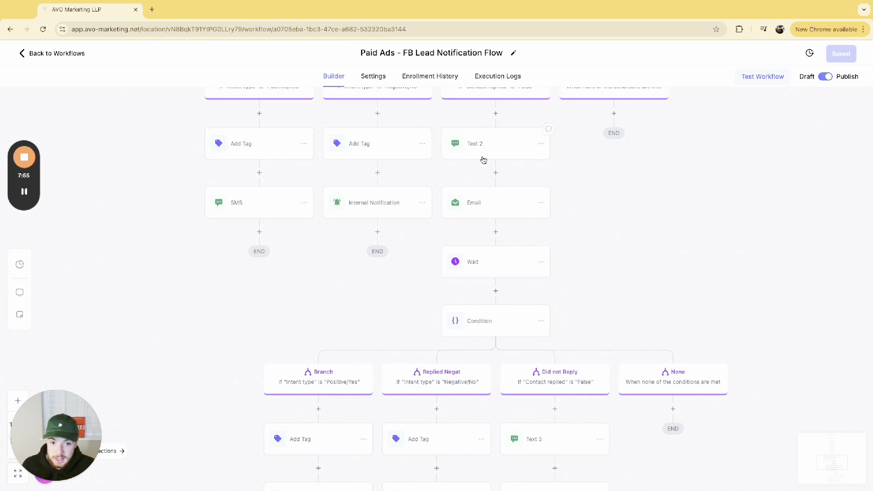
scroll(485, 195, "down", 4)
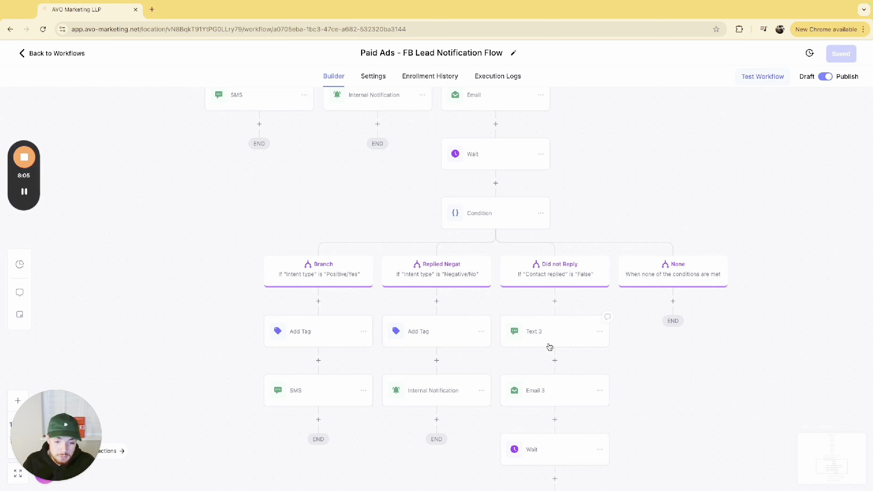
scroll(481, 383, "down", 2)
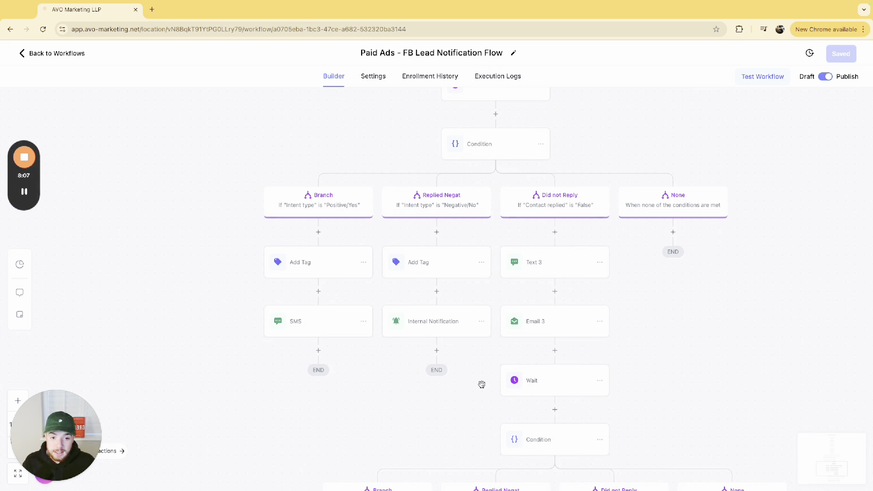
scroll(378, 214, "up", 5)
scroll(378, 248, "up", 8)
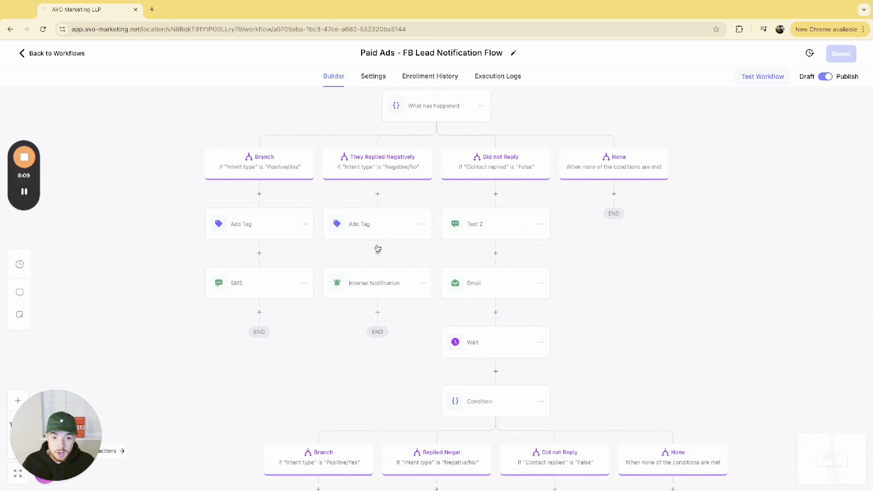
scroll(376, 245, "down", 2)
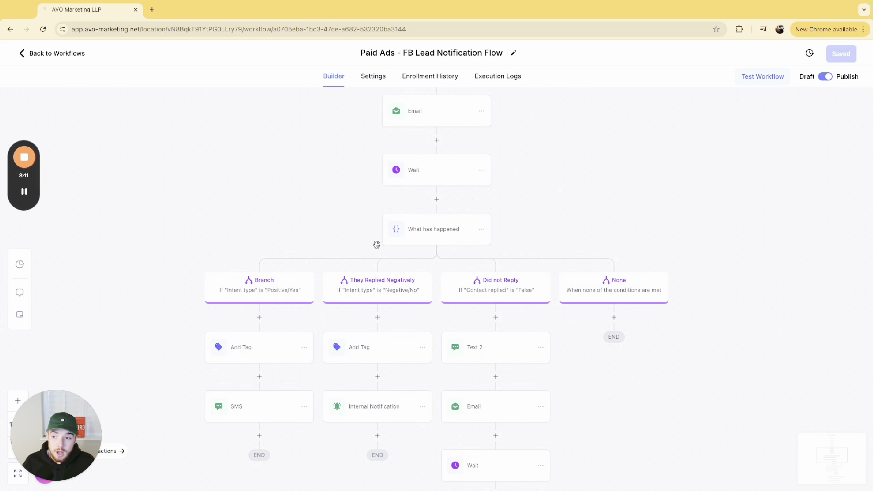